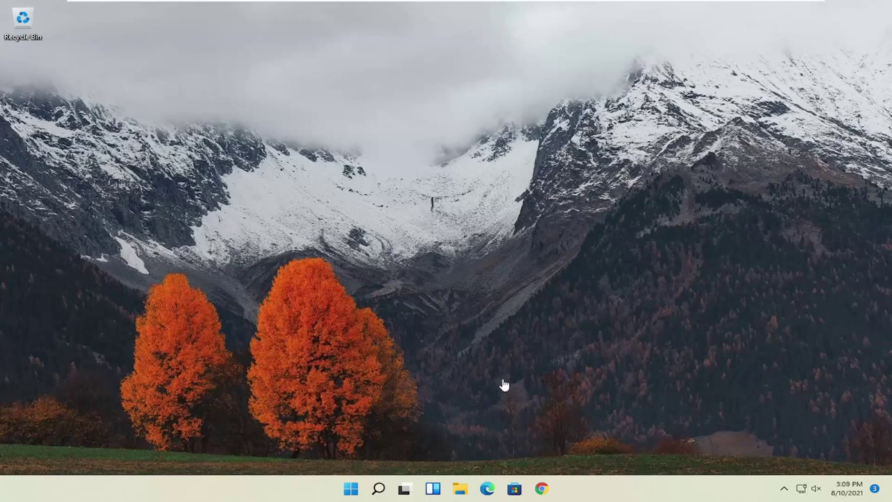
# Step: Launch Chrome and reach Settings > Advanced > Reset and clean up > Restore settings to their original defaults
pyautogui.click(543, 490)
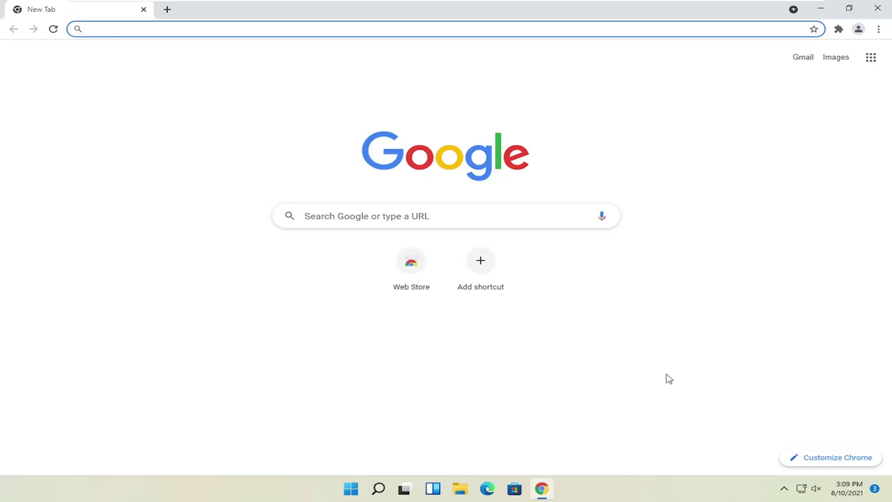
pyautogui.click(879, 30)
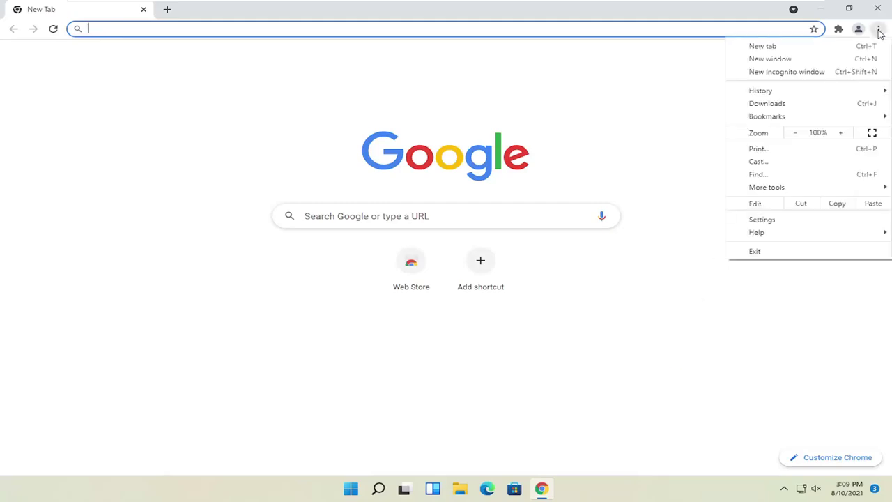
pyautogui.click(760, 222)
pyautogui.click(33, 268)
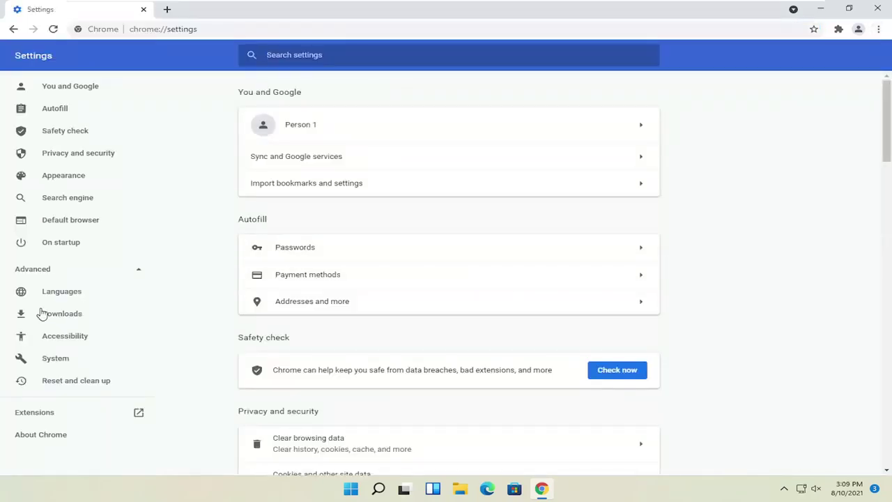
pyautogui.click(69, 387)
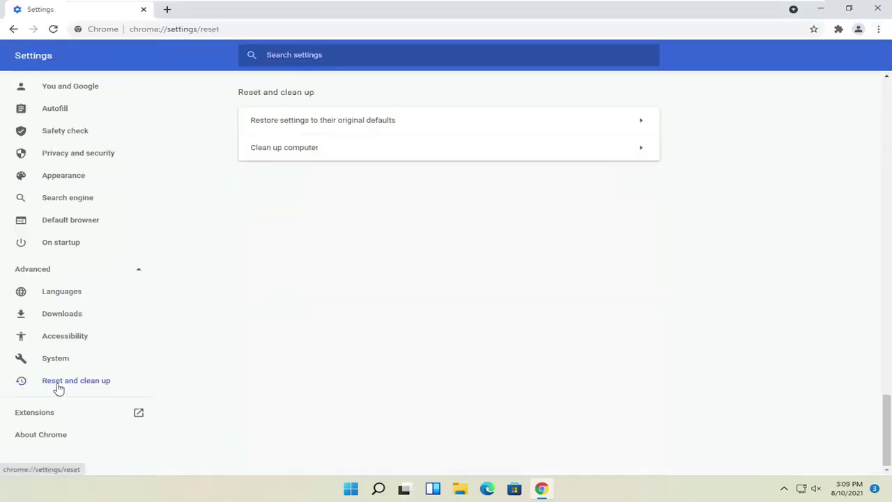
pyautogui.click(370, 122)
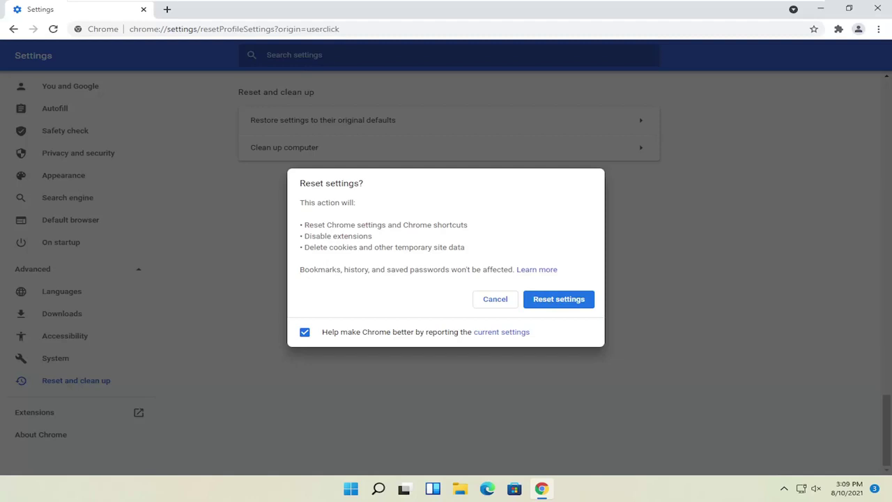
# Step: Reset Chrome's settings with 'Help make Chrome better' unchecked, then close Chrome
pyautogui.click(311, 334)
pyautogui.click(579, 309)
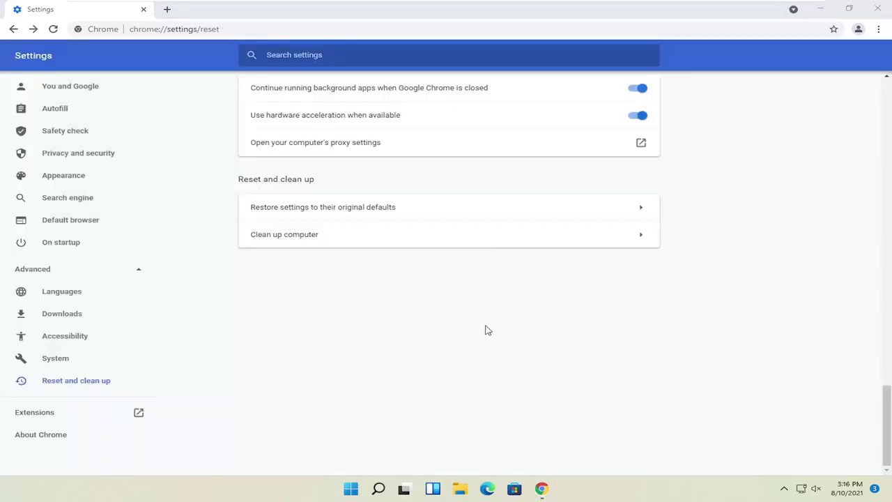
pyautogui.click(877, 9)
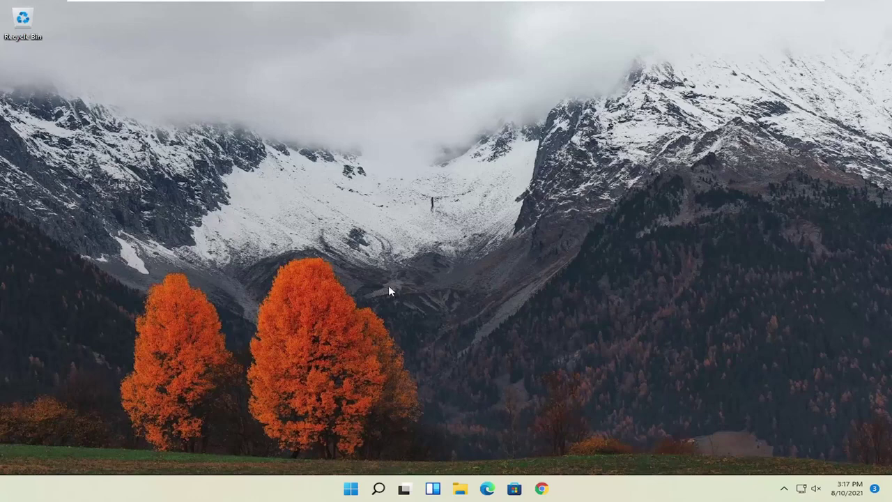
# Step: Open Control Panel via Windows search for 'control panel', viewing items as large icons
pyautogui.click(379, 488)
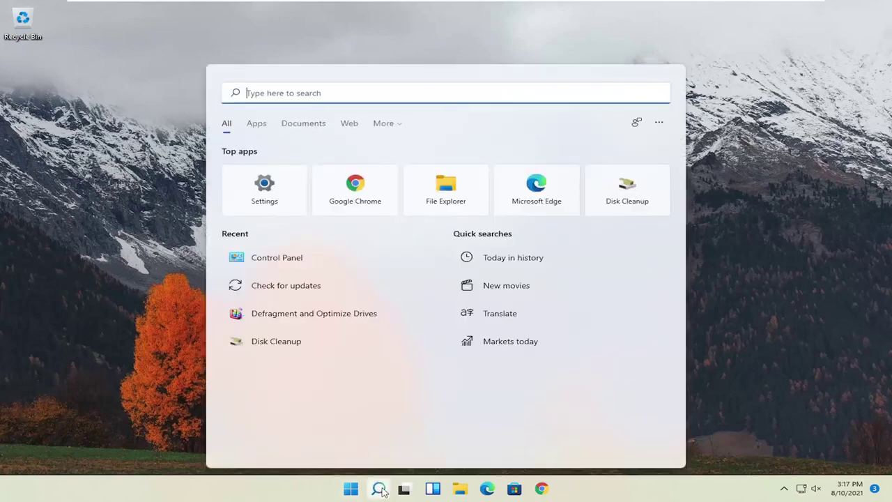
pyautogui.write('conto')
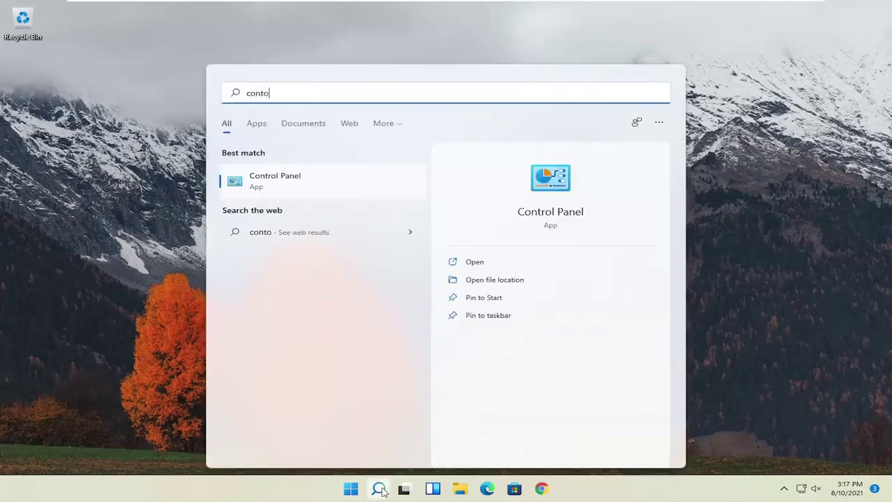
pyautogui.press('BackSpace')
pyautogui.write('rol panel')
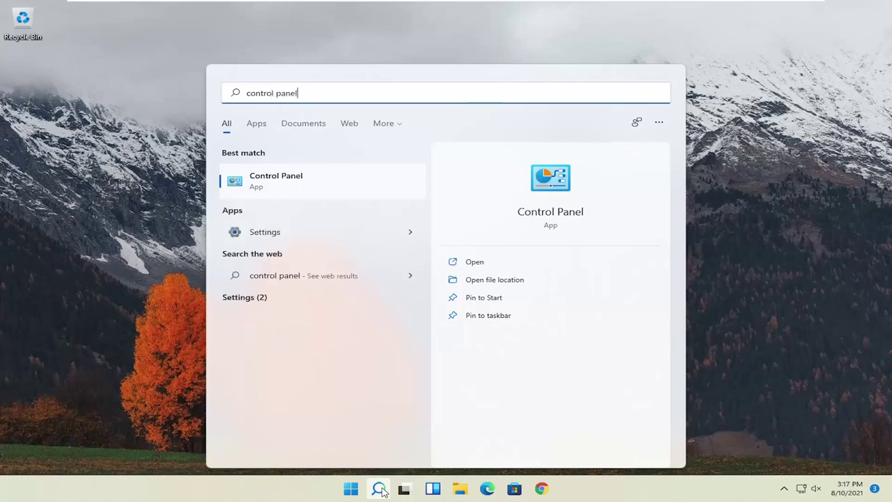
pyautogui.click(289, 183)
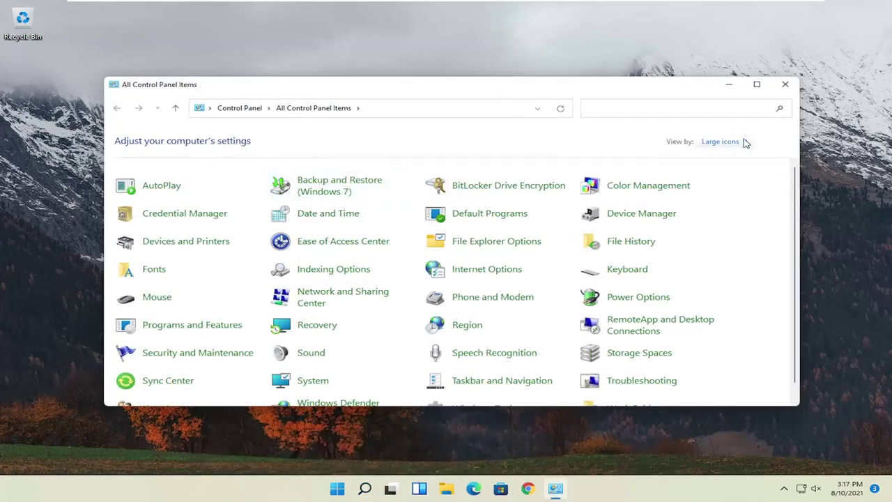
pyautogui.click(743, 143)
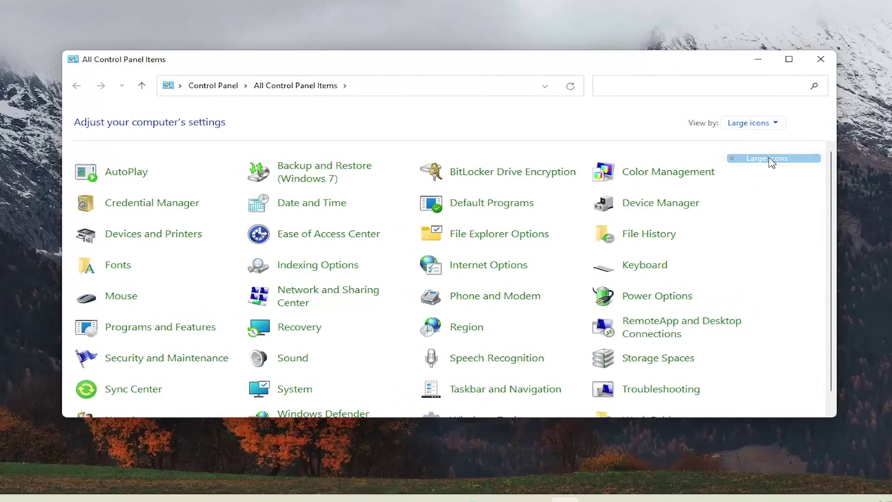
pyautogui.click(751, 173)
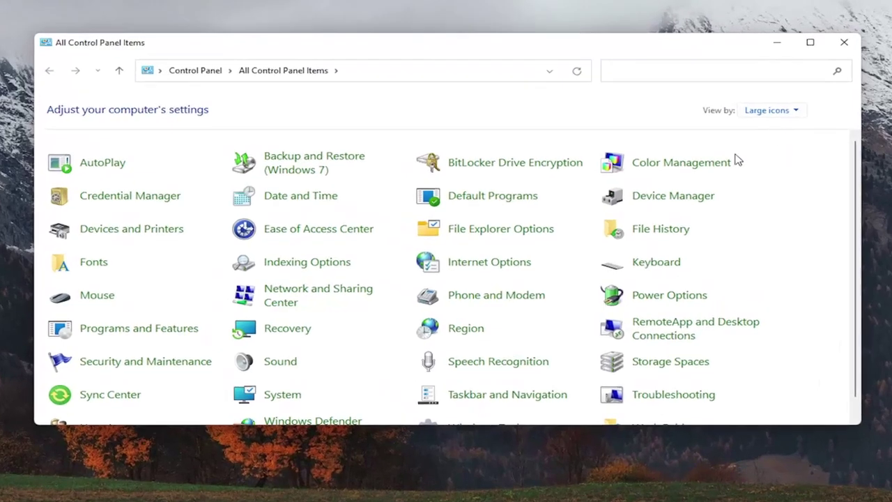
# Step: Select Google Chrome in Programs and Features and choose Uninstall
pyautogui.click(159, 334)
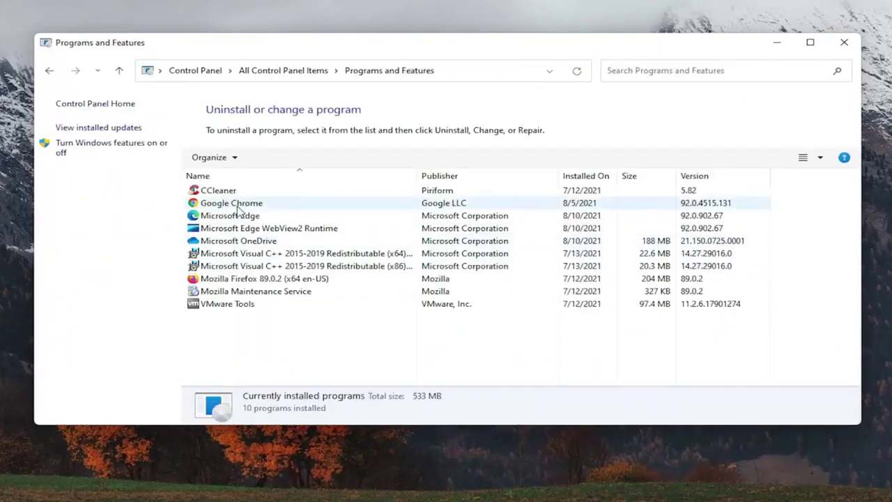
pyautogui.click(237, 207)
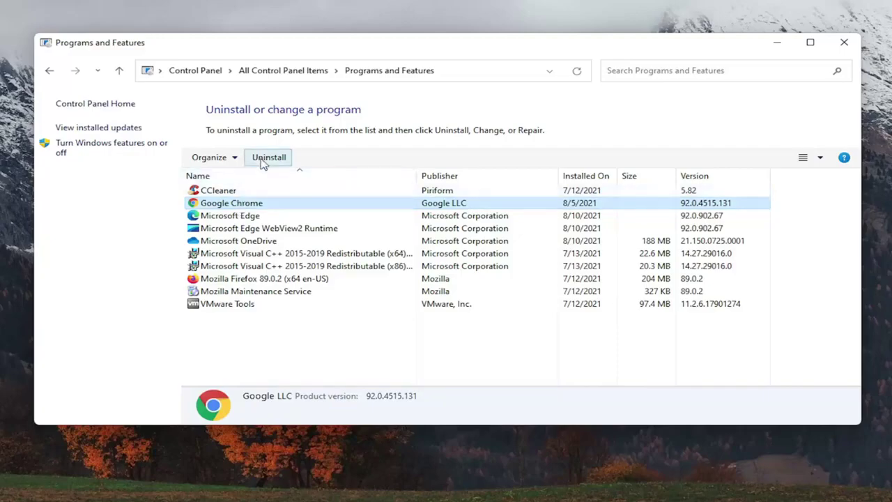
pyautogui.click(262, 163)
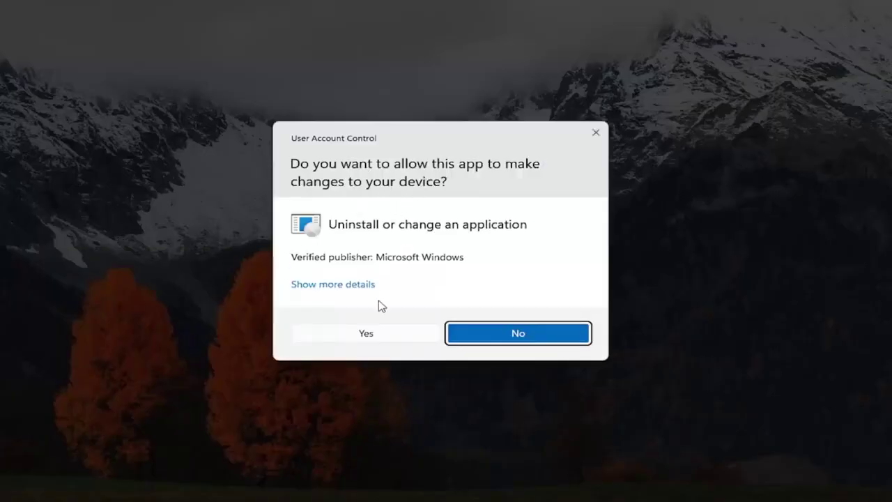
# Step: Allow the uninstaller's changes and start removing Google Chrome, dismissing the please-wait message
pyautogui.click(348, 336)
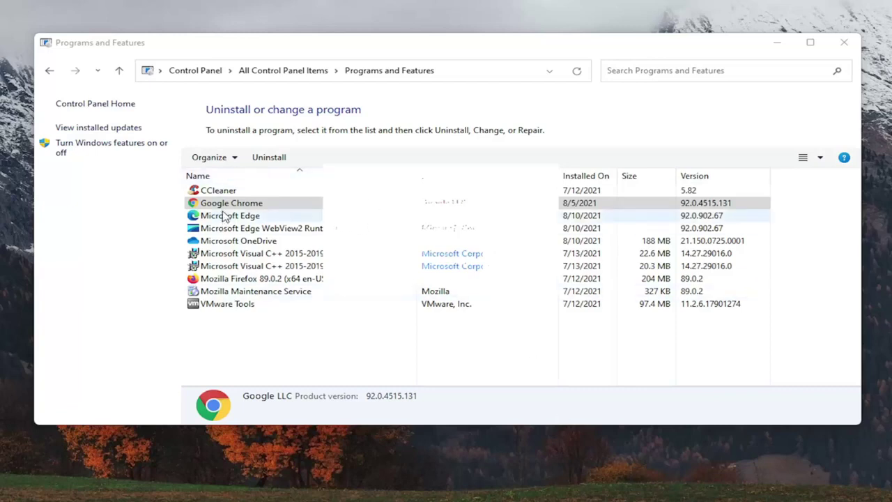
pyautogui.click(275, 159)
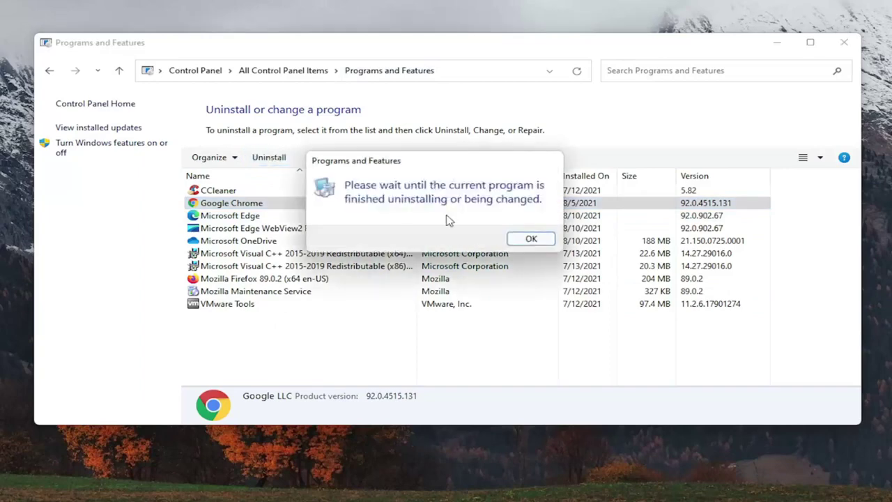
pyautogui.click(532, 240)
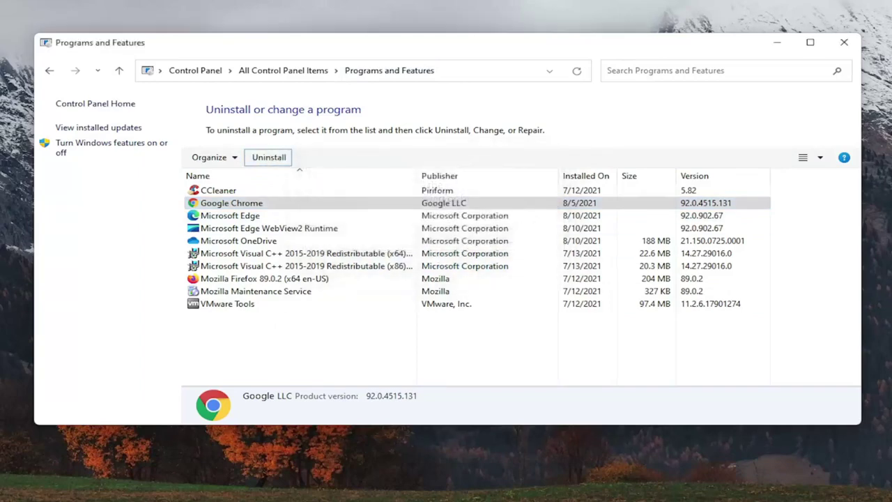
# Step: Confirm the Google Chrome uninstall prompt, check the entry, and close Programs and Features
pyautogui.moveTo(503, 48); pyautogui.dragTo(536, 278)
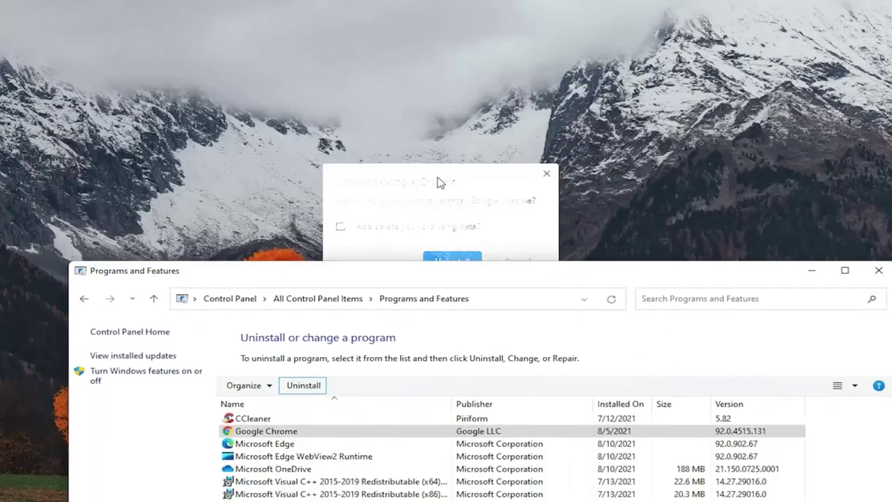
pyautogui.click(450, 259)
pyautogui.moveTo(450, 271); pyautogui.dragTo(428, 56)
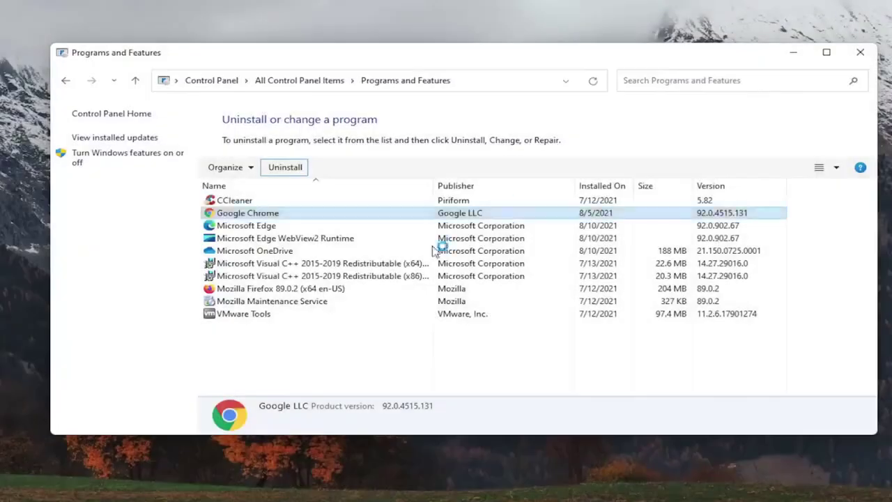
pyautogui.click(293, 213)
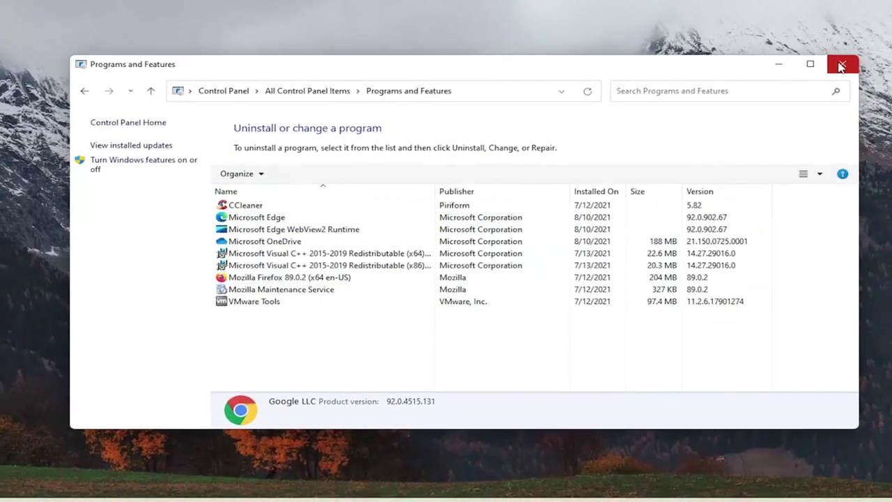
pyautogui.click(861, 52)
# Step: Bring up the Windows quick-access system menu from the taskbar
pyautogui.rightClick(363, 489)
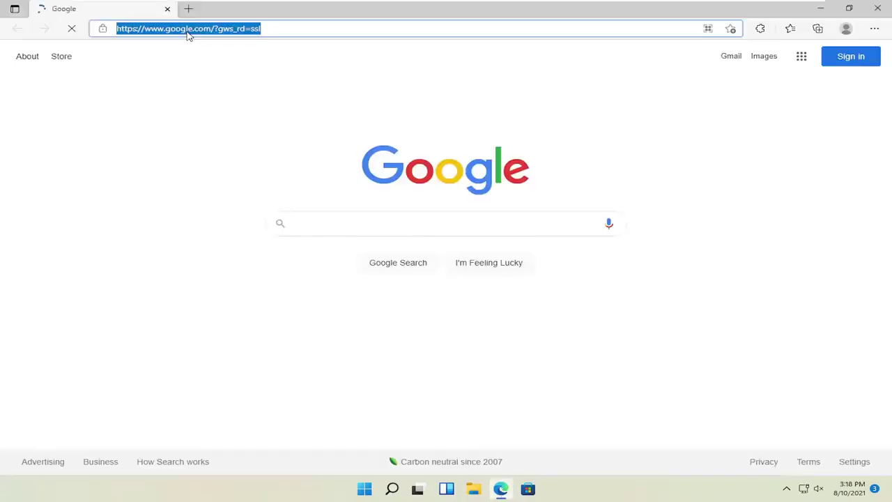
# Step: Search 'google chrome' in Edge and download the installer from Google's official Chrome page
pyautogui.write('google chr')
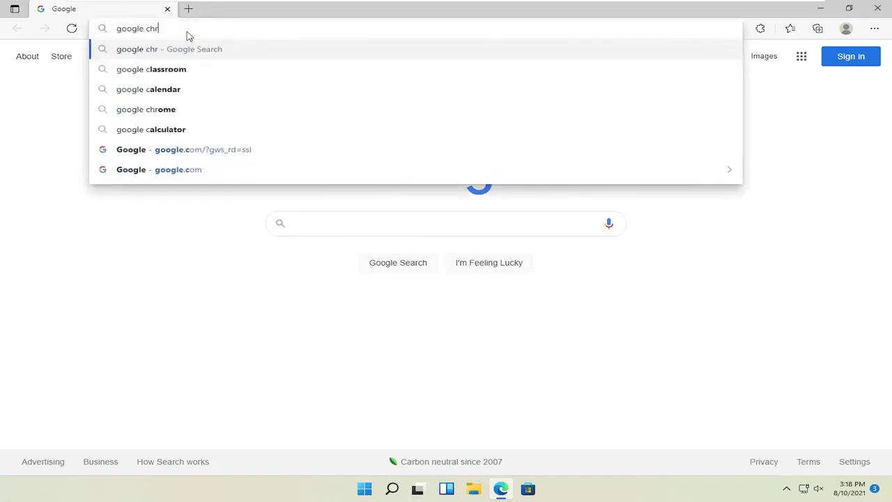
pyautogui.write('ome')
pyautogui.press('Return')
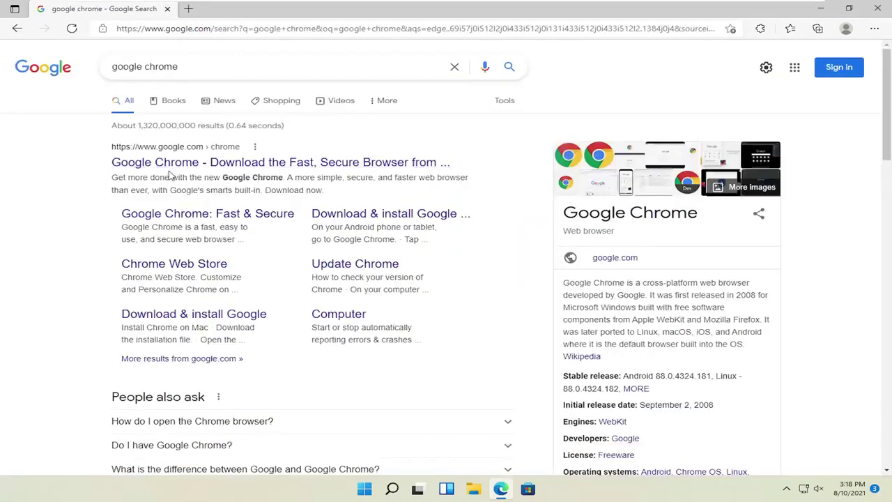
pyautogui.click(187, 163)
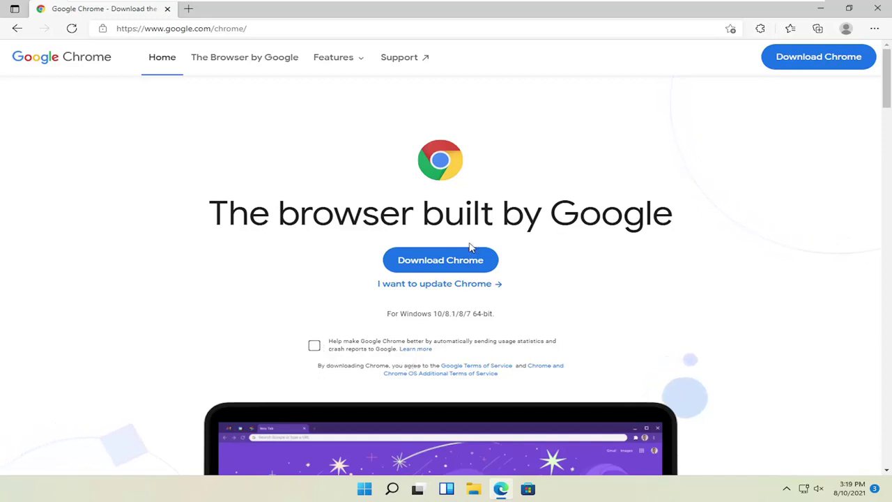
pyautogui.click(434, 268)
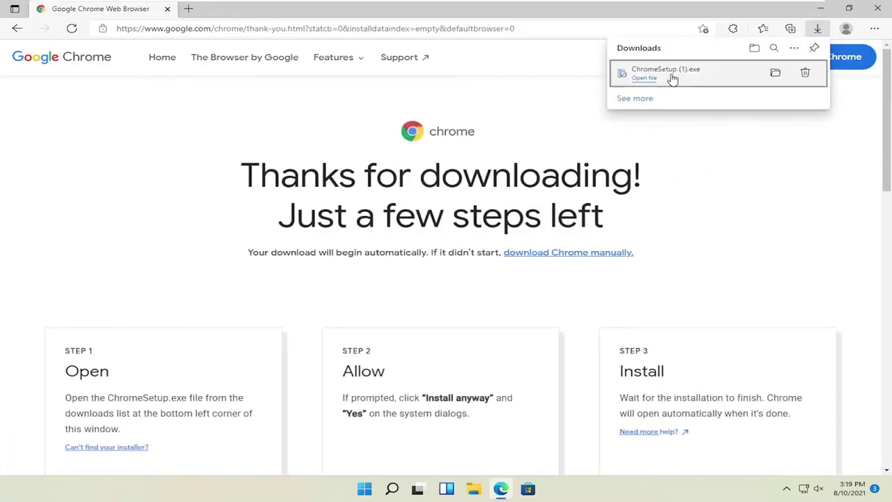
# Step: Run the downloaded ChromeSetup with admin approval and close all Edge windows during installation
pyautogui.click(647, 82)
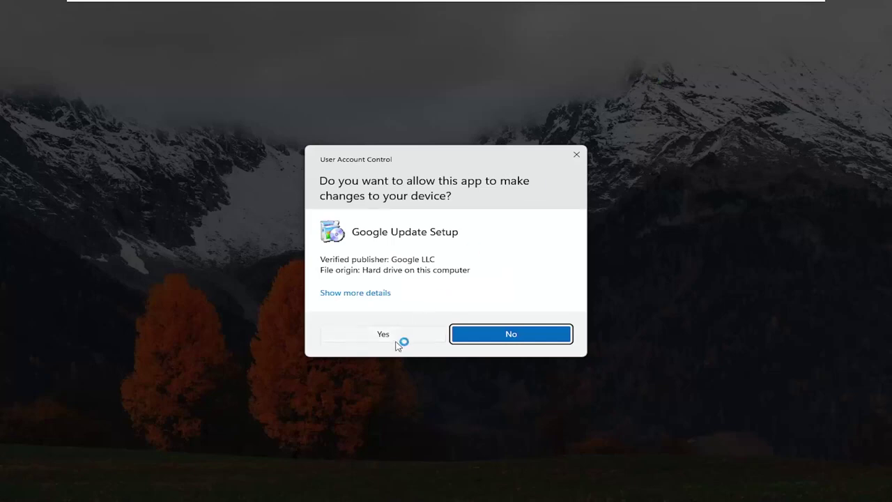
pyautogui.click(385, 335)
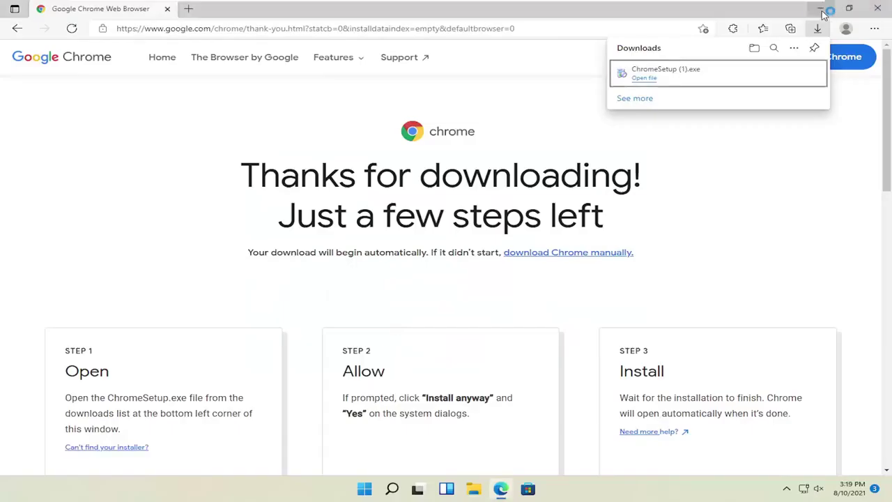
pyautogui.click(822, 11)
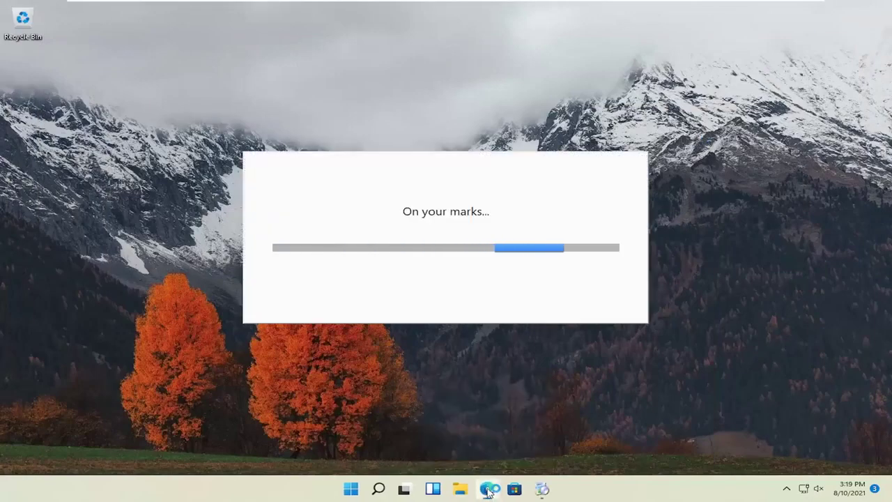
pyautogui.rightClick(488, 492)
pyautogui.click(434, 459)
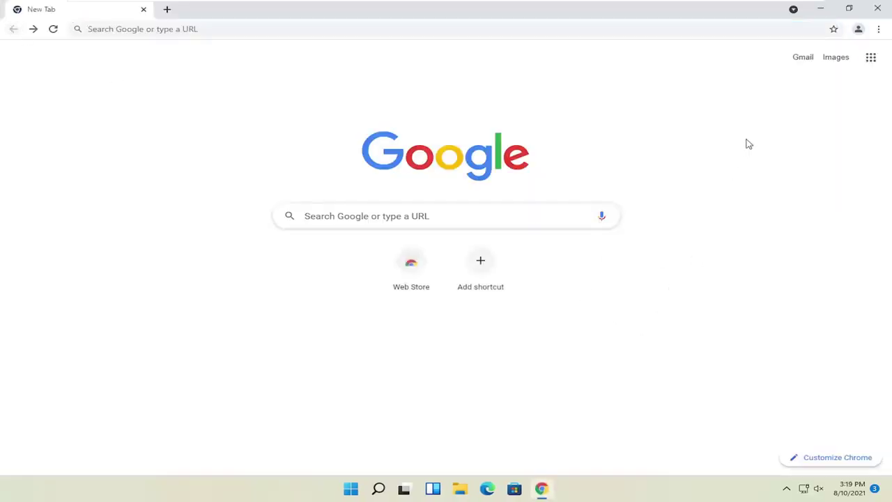
pyautogui.click(861, 29)
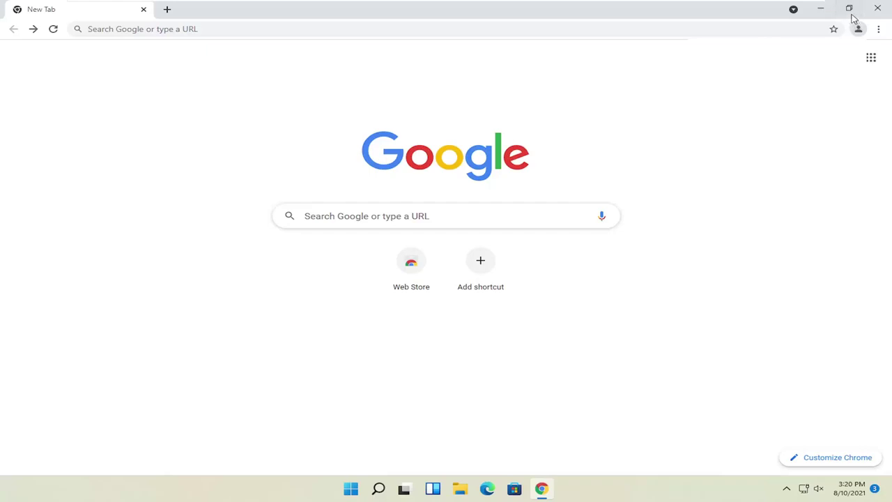
pyautogui.click(874, 9)
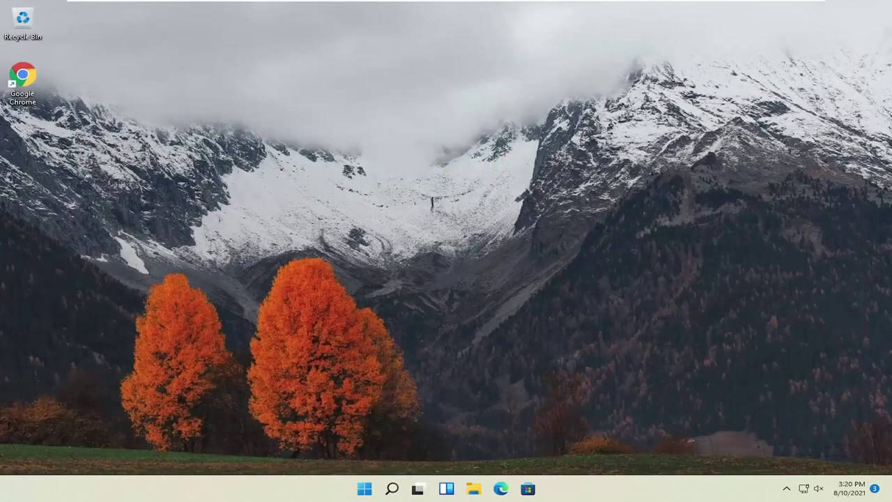